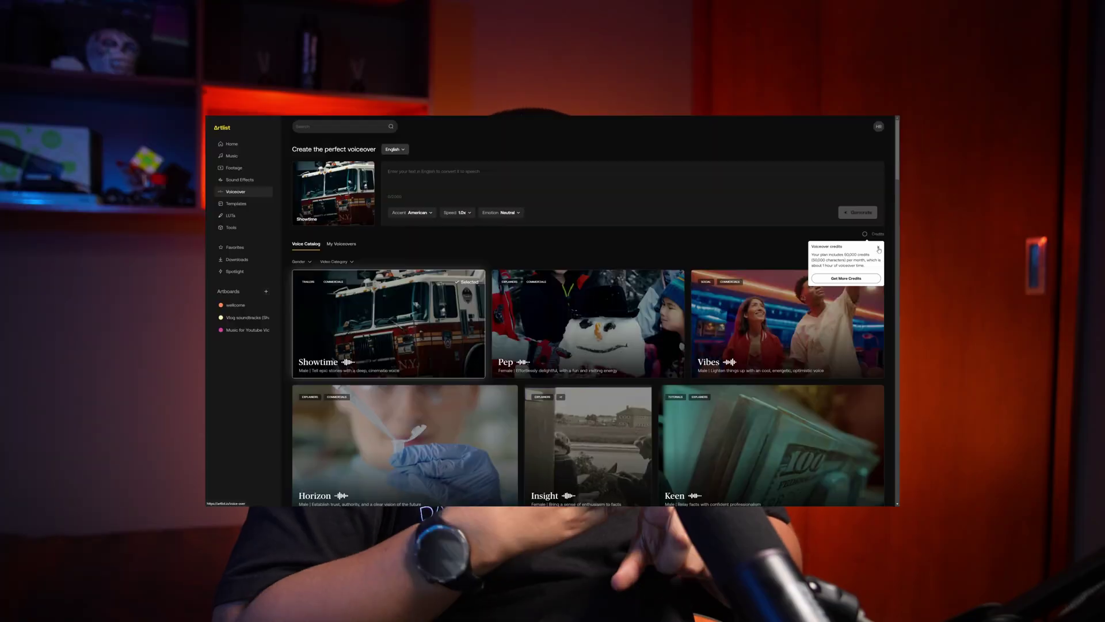
- Dismiss the voiceover credits notice and browse the Artlist voice catalog
left_click(879, 248)
scroll(835, 323, "down", 10)
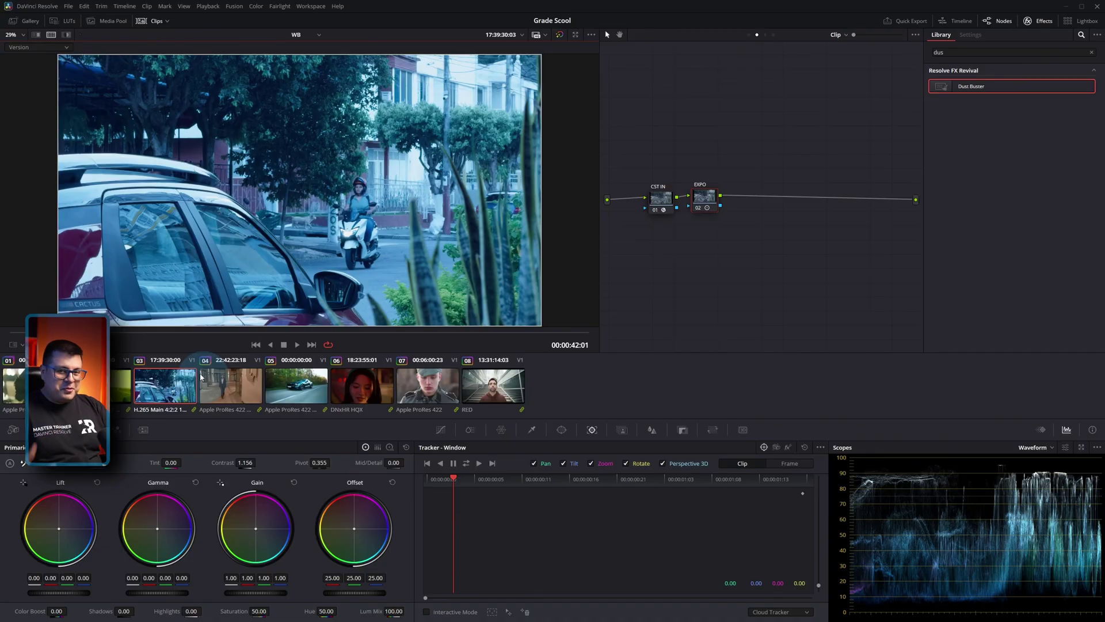
- In DaVinci Resolve, move clip 03 to about 00:00:42:08, add a serial node after EXPO, and set the new node's gamma to Linear
left_click(156, 334)
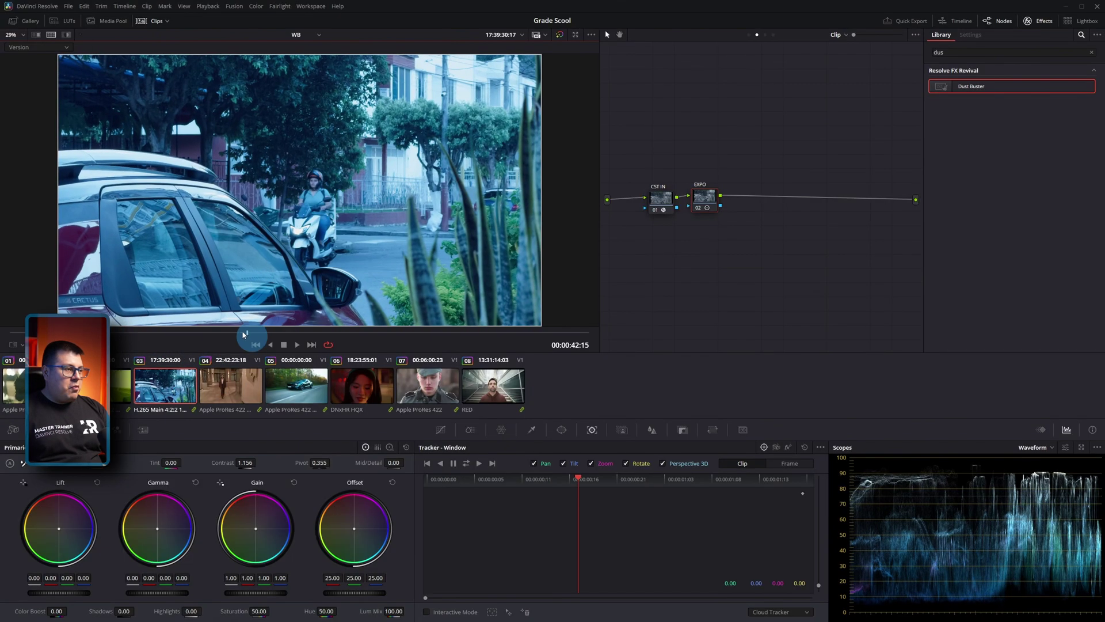
left_click_drag(715, 194, 713, 205)
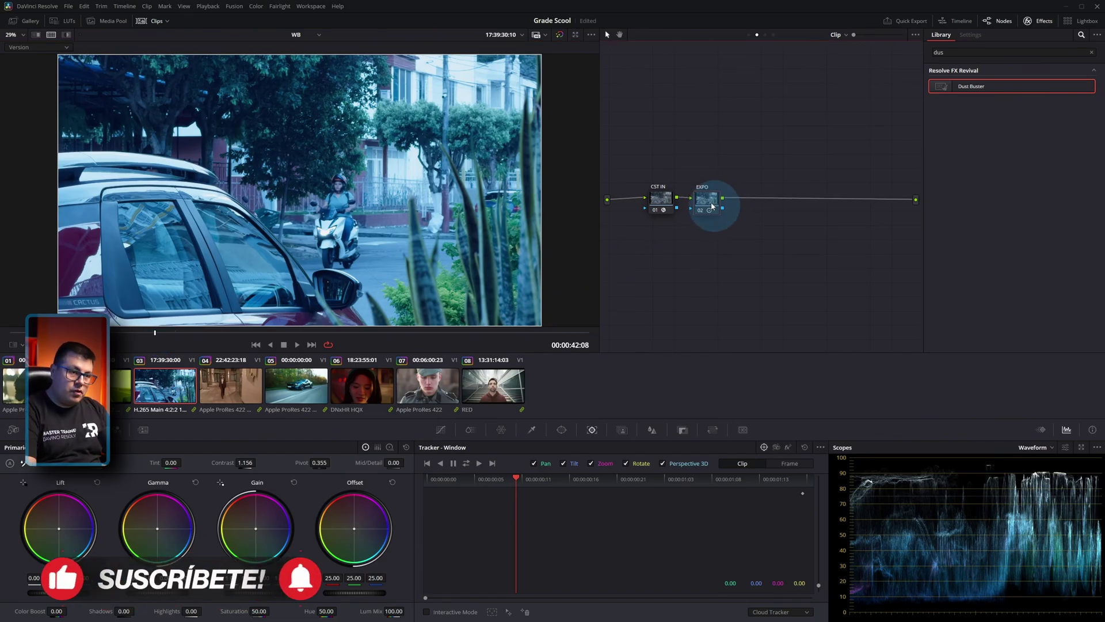
key("alt+s")
right_click(742, 201)
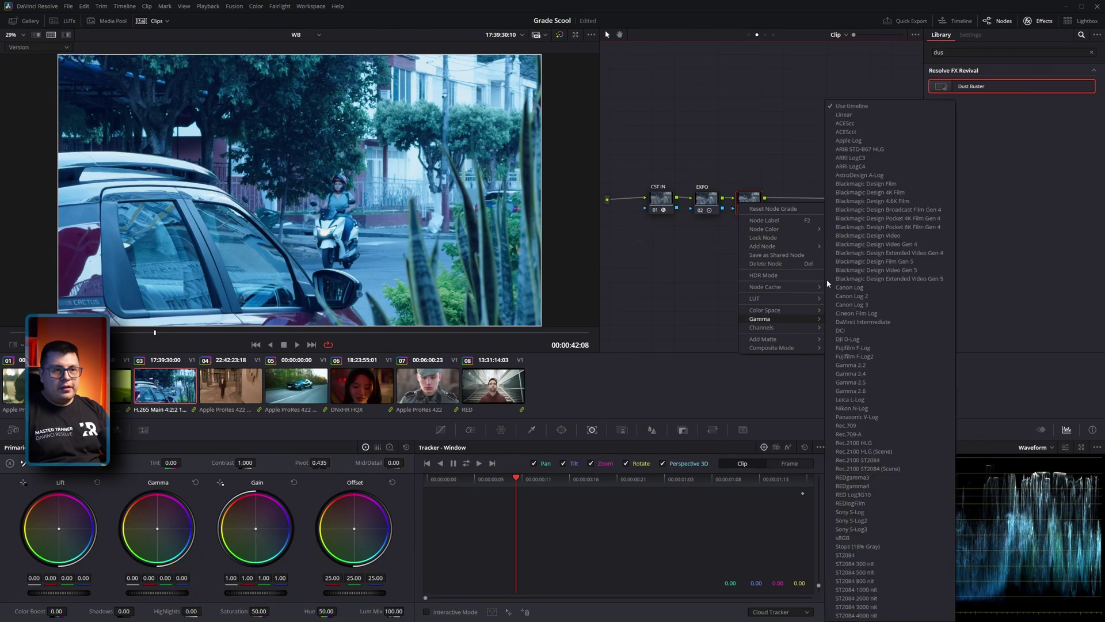
left_click(851, 119)
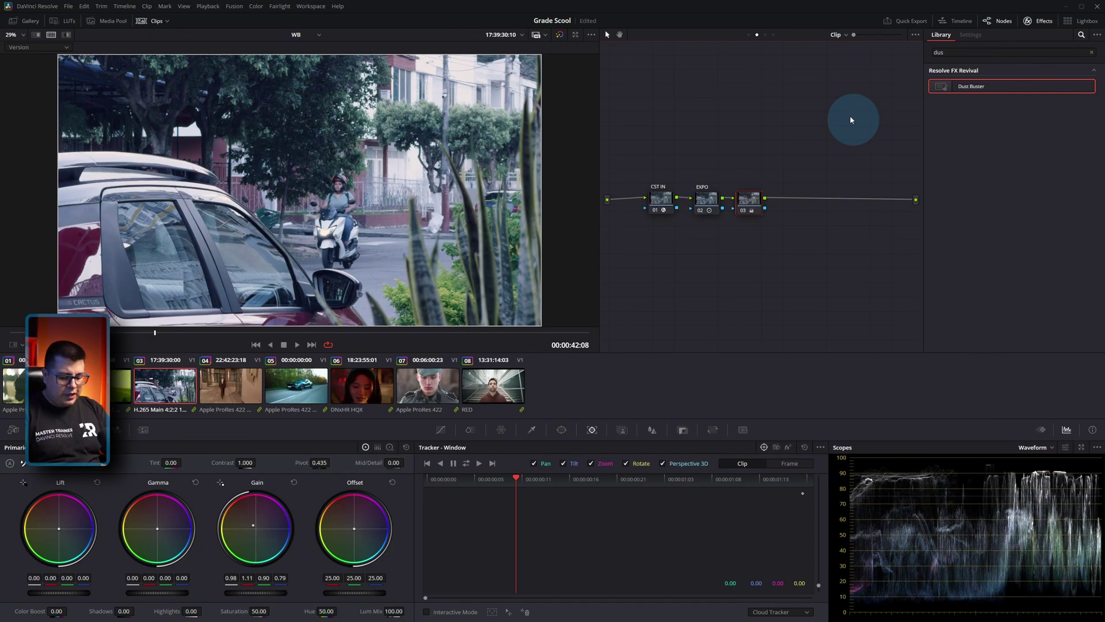
- Compare the versions of clip 03 side by side in a full-screen split view, then return to the normal workspace
key("ctrl+alt+w")
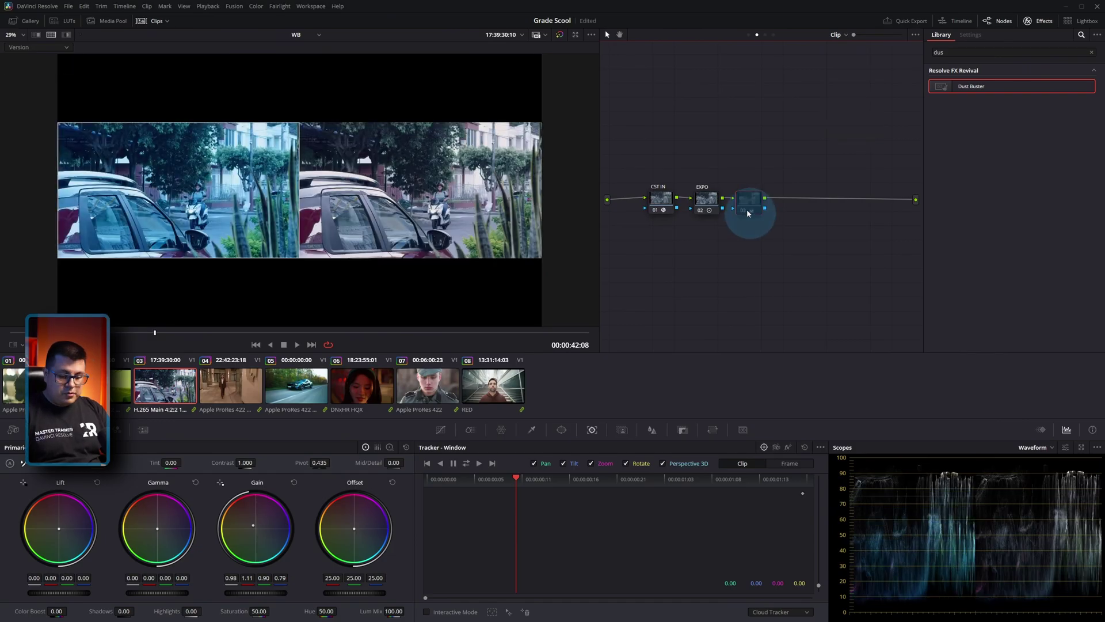
key("p")
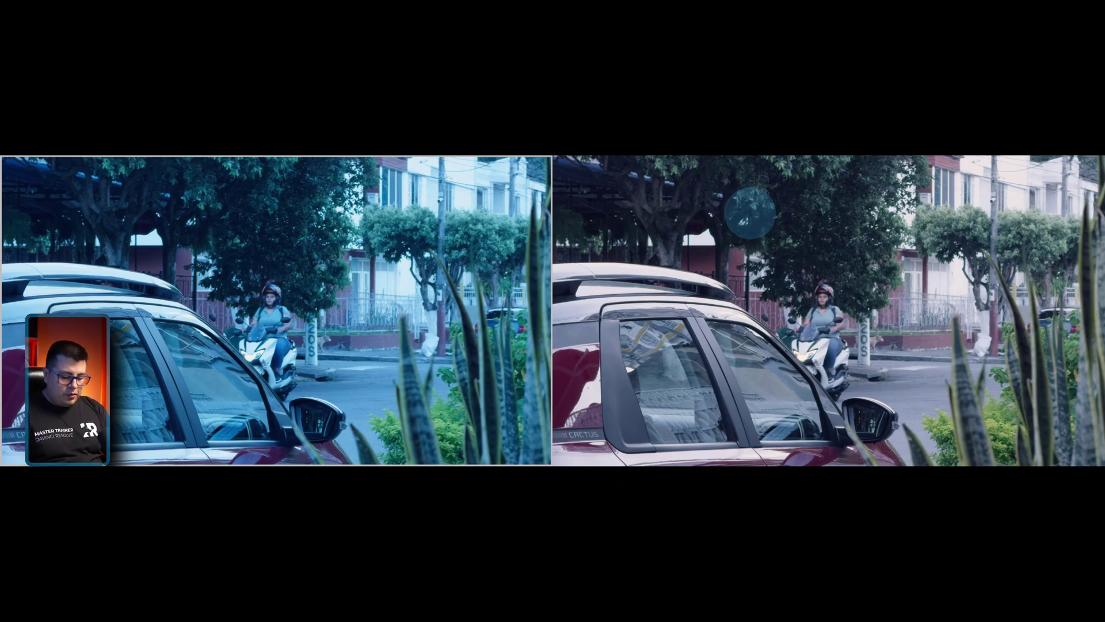
key("ctrl+n")
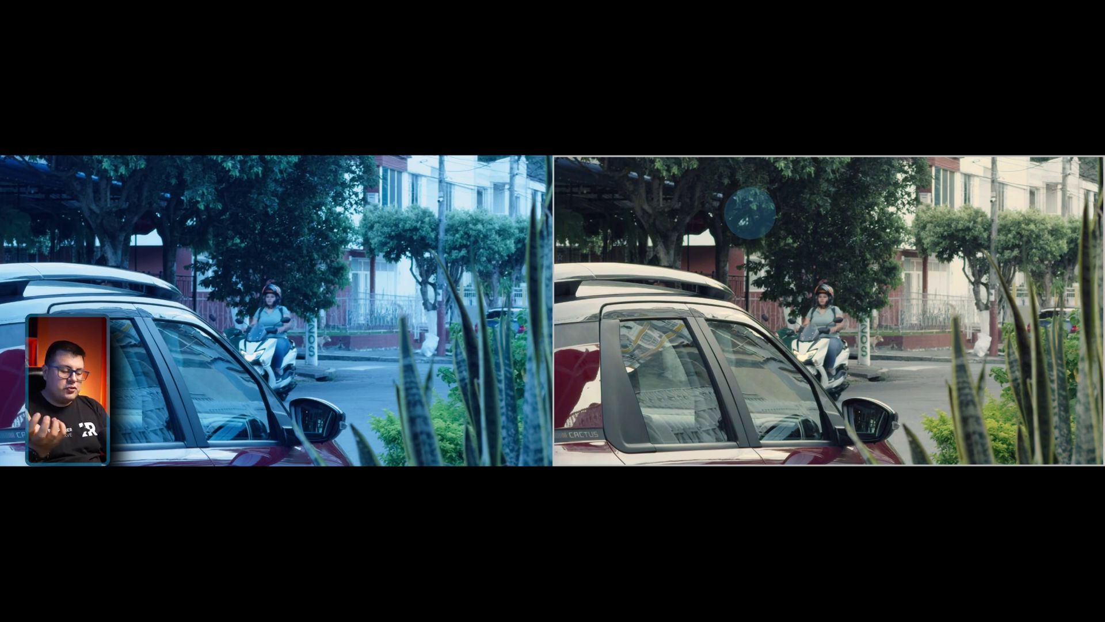
key("Escape")
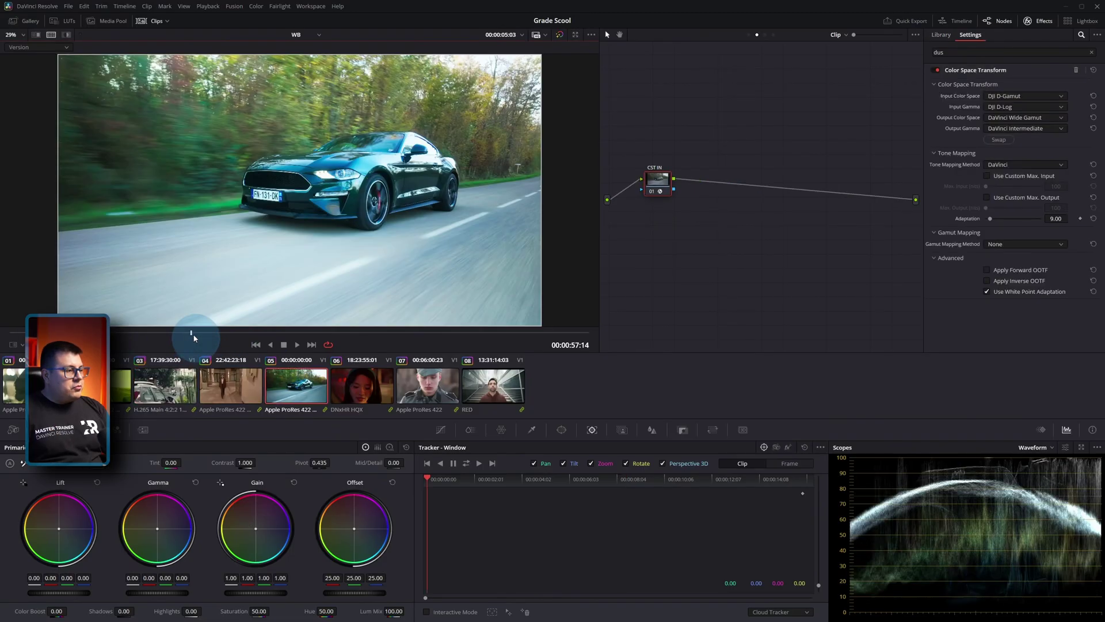
- On clip 05, go to about 00:00:53:00, add a serial node after CST IN, and set its gamma to Linear
left_click_drag(193, 338, 29, 334)
left_click(632, 192)
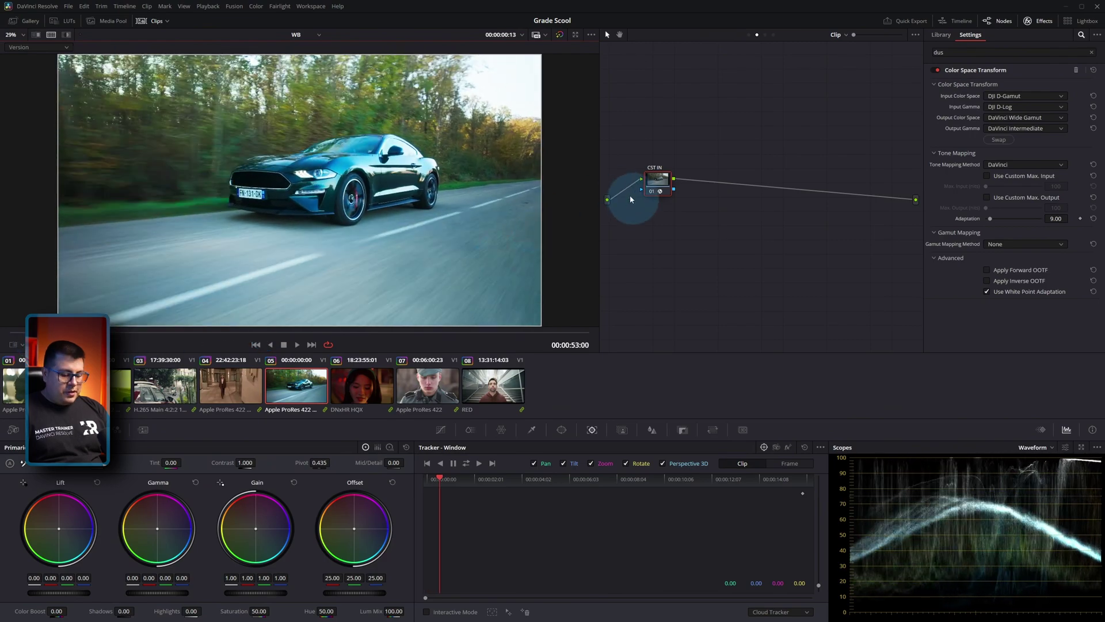
key("alt+s")
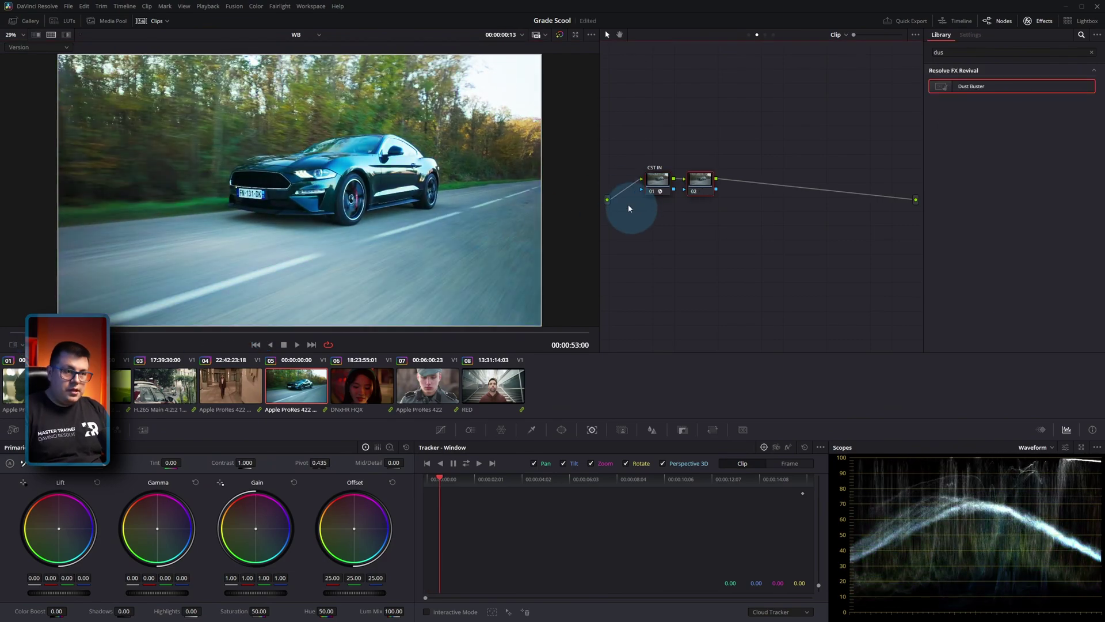
right_click(715, 185)
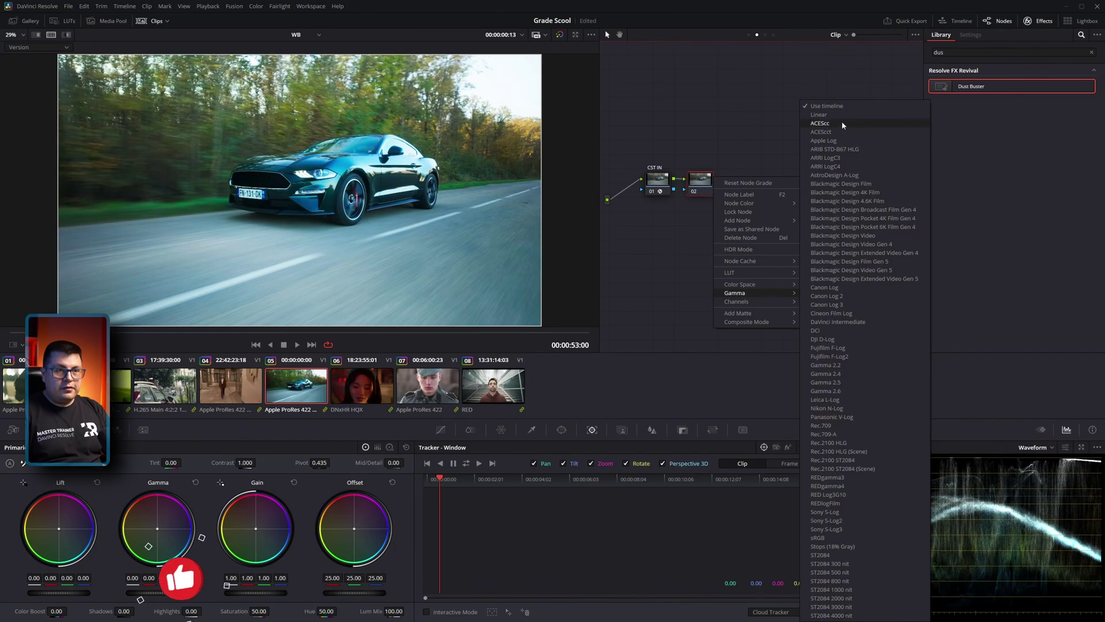
left_click(842, 116)
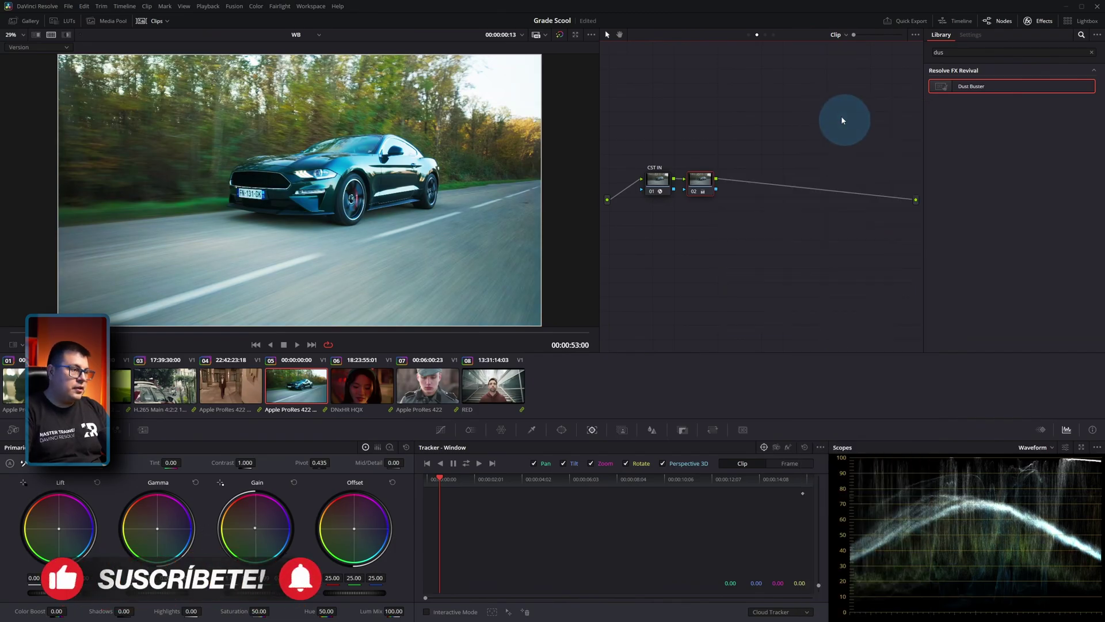
- Toggle the new node off and on to review the car clip with and without its correction
key("ctrl+d")
key("ctrl+d")
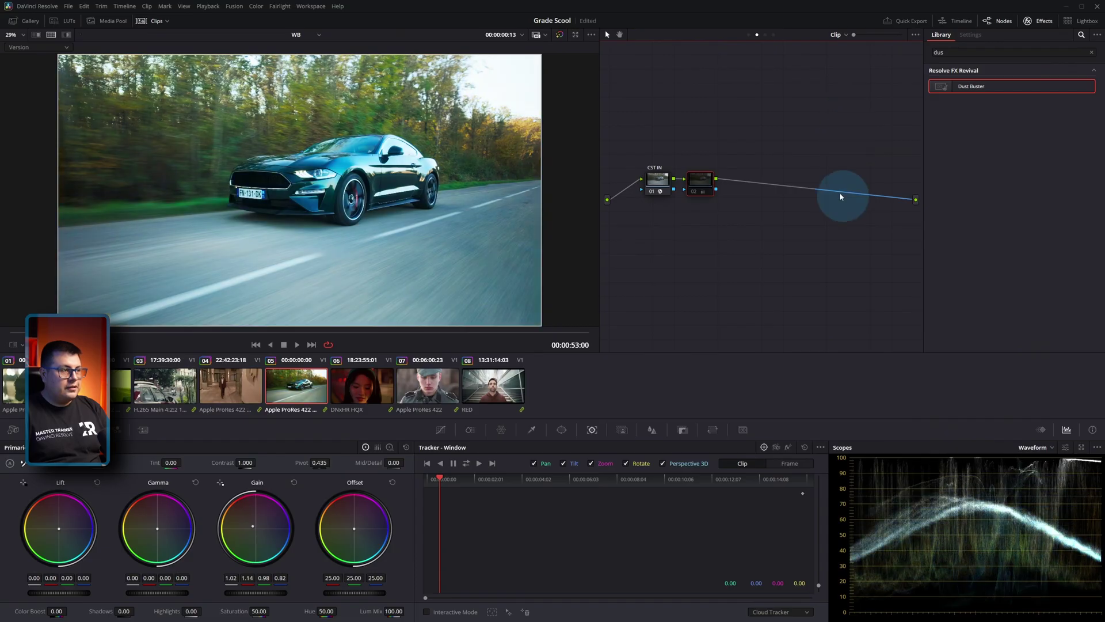
key("space")
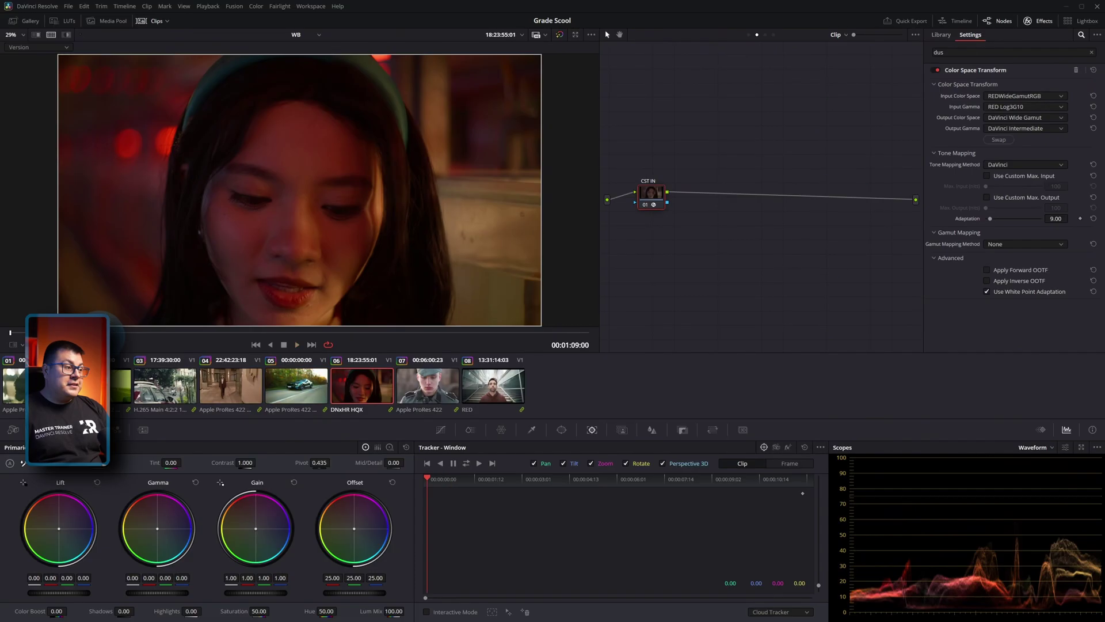
- On clip 06, go to about 00:01:13:12, add a serial node after CST IN, and set its gamma to Linear
left_click_drag(13, 333, 223, 349)
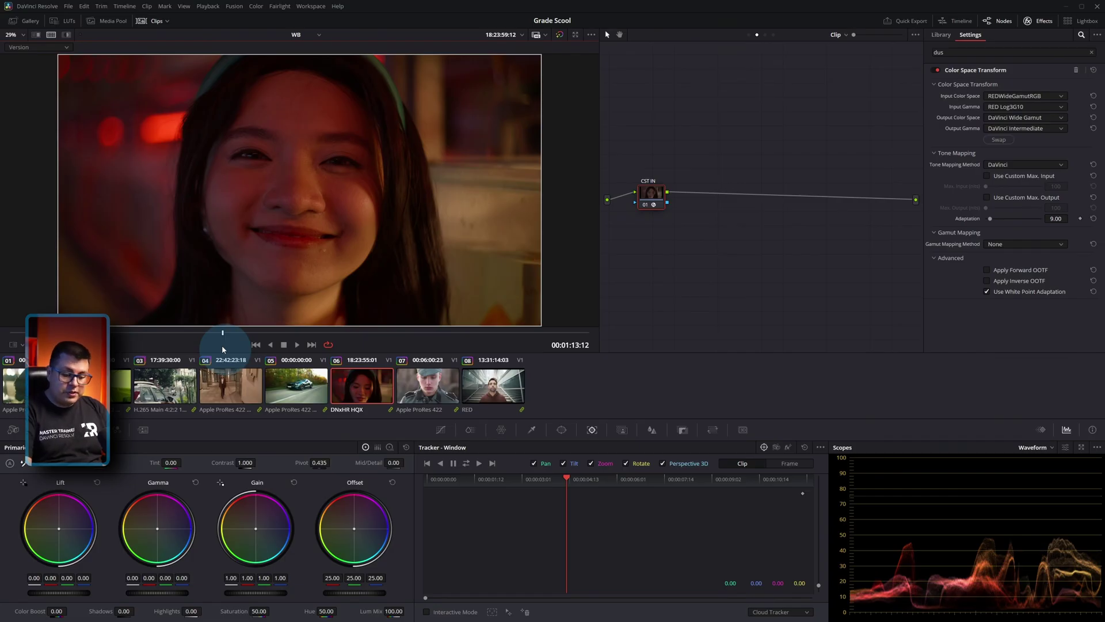
key("alt+s")
right_click(691, 200)
mouse_move(714, 316)
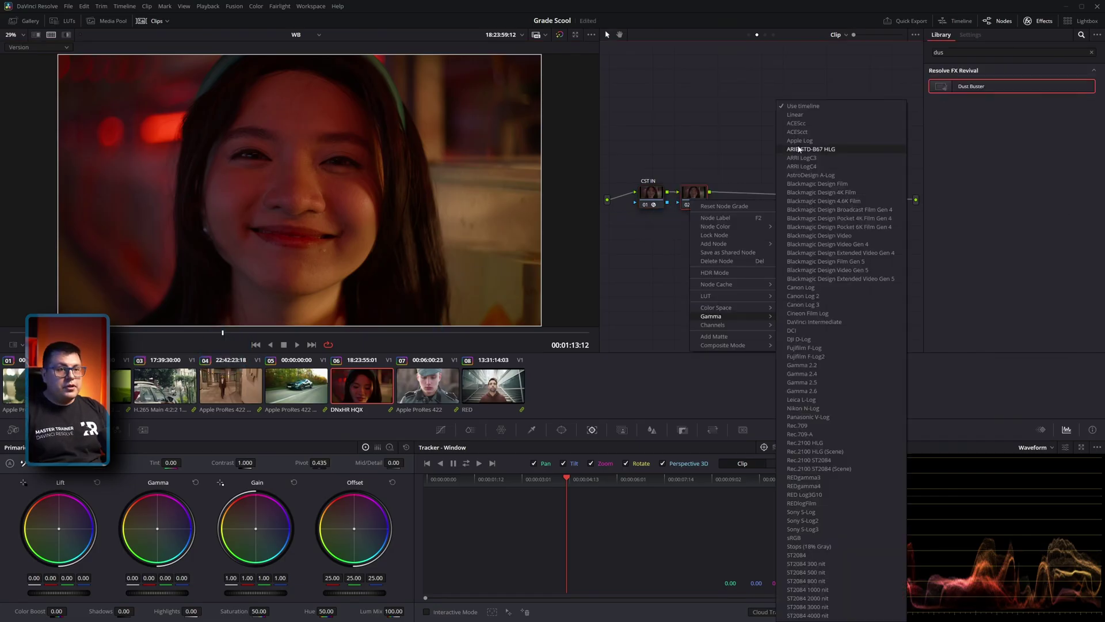
left_click(804, 116)
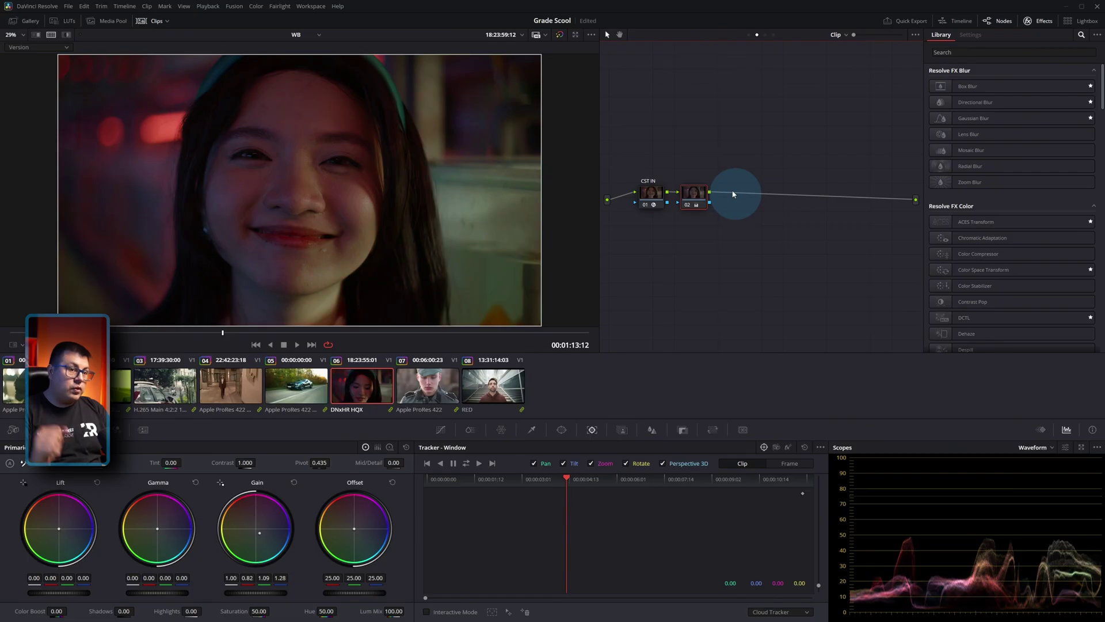
- Play clip 07 to about 00:01:25:07, add a serial node after CONTR, and set the new node's gamma to Linear
left_click(417, 396)
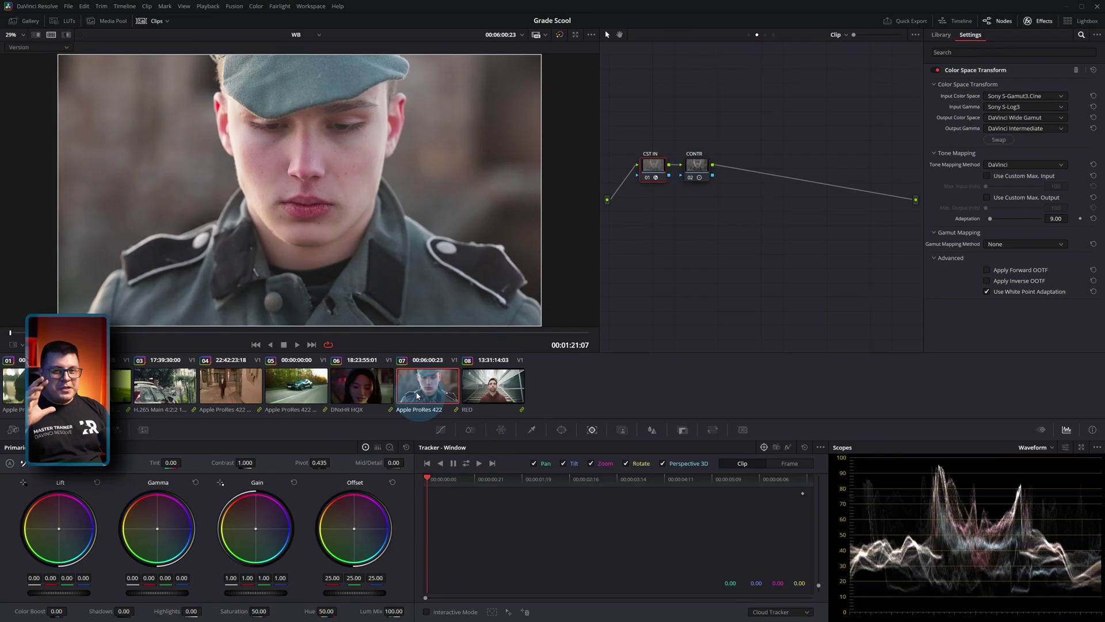
key("space")
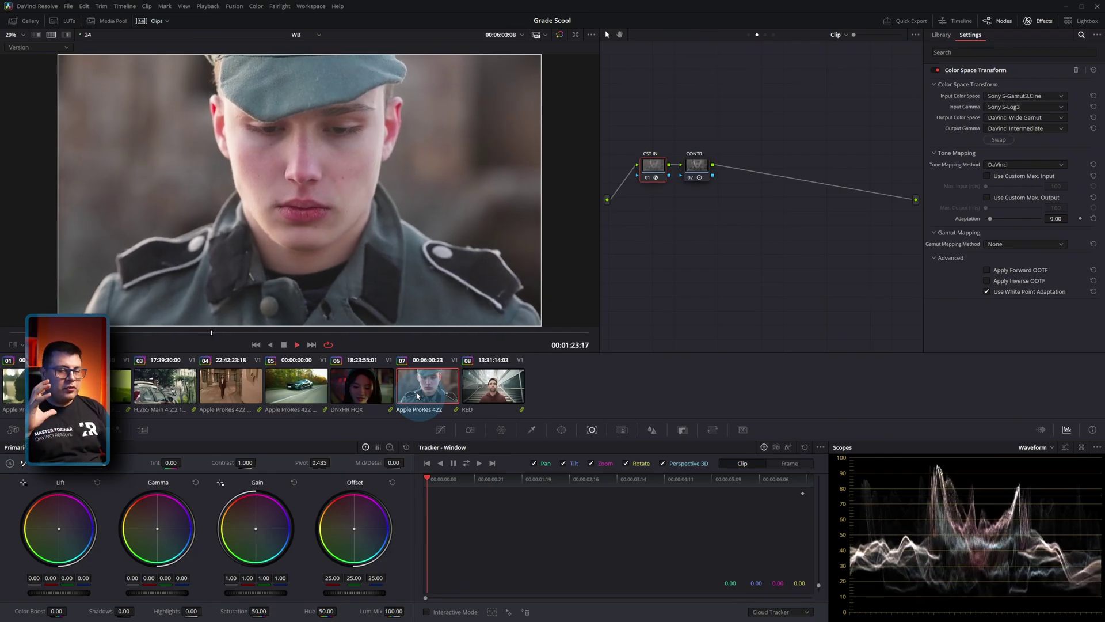
key("space")
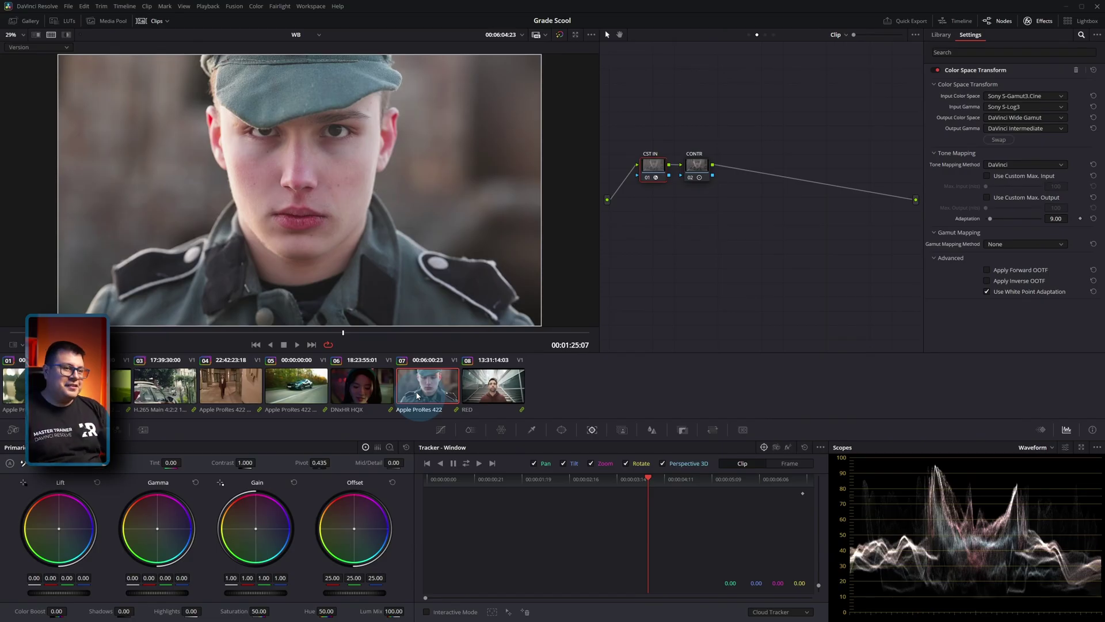
mouse_move(684, 169)
left_mouse_down()
mouse_move(671, 169)
mouse_move(693, 171)
left_mouse_up()
key("alt+s")
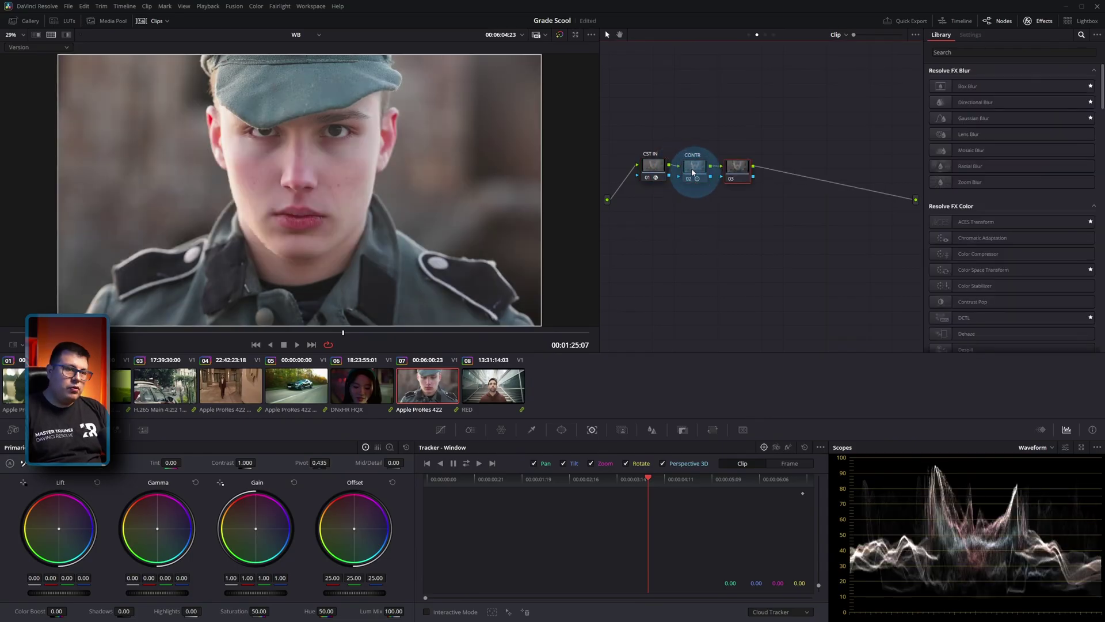
right_click(693, 171)
left_click(848, 171)
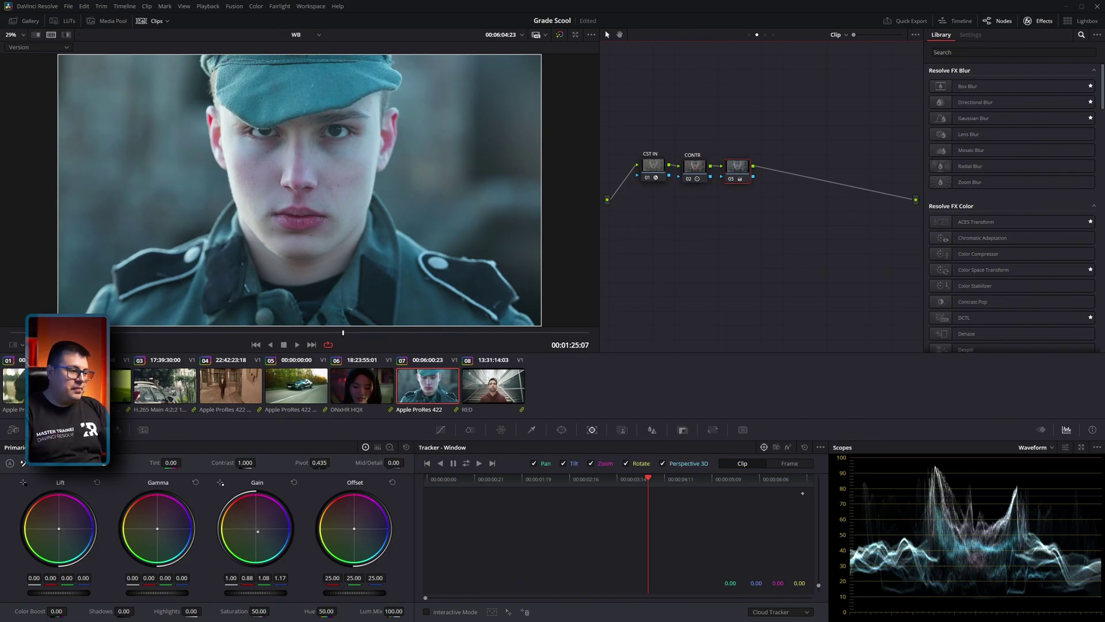
- Shift the new node's Gain toward cyan to 1.00, 0.83, 1.11, 1.23, and compare the result side by side with the uncorrected version
left_click_drag(258, 531, 259, 533)
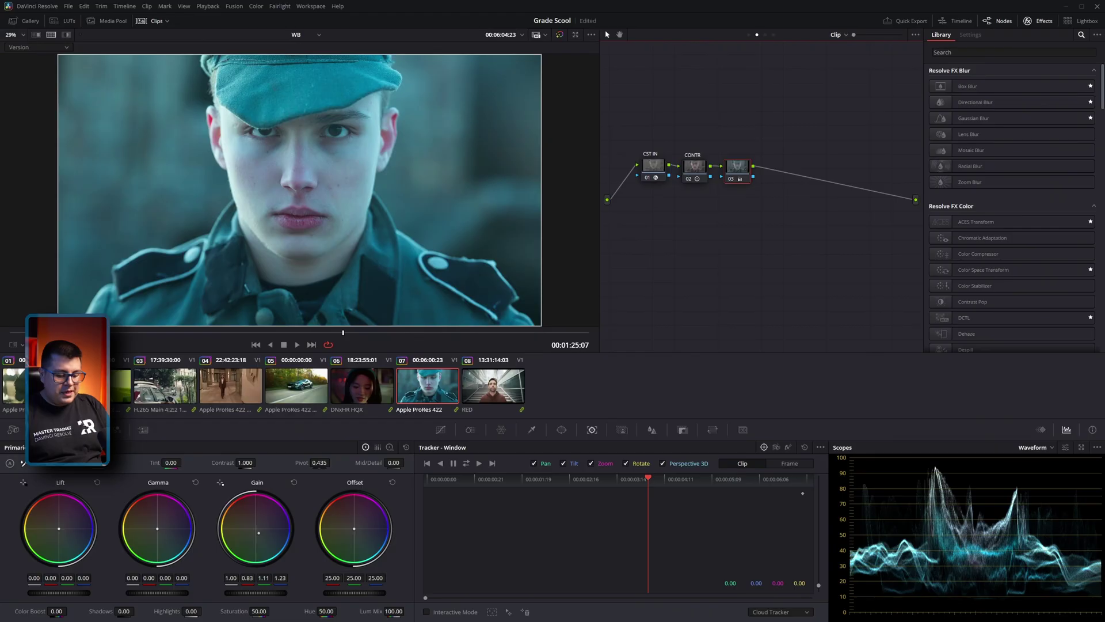
key("ctrl+y")
left_click(733, 181)
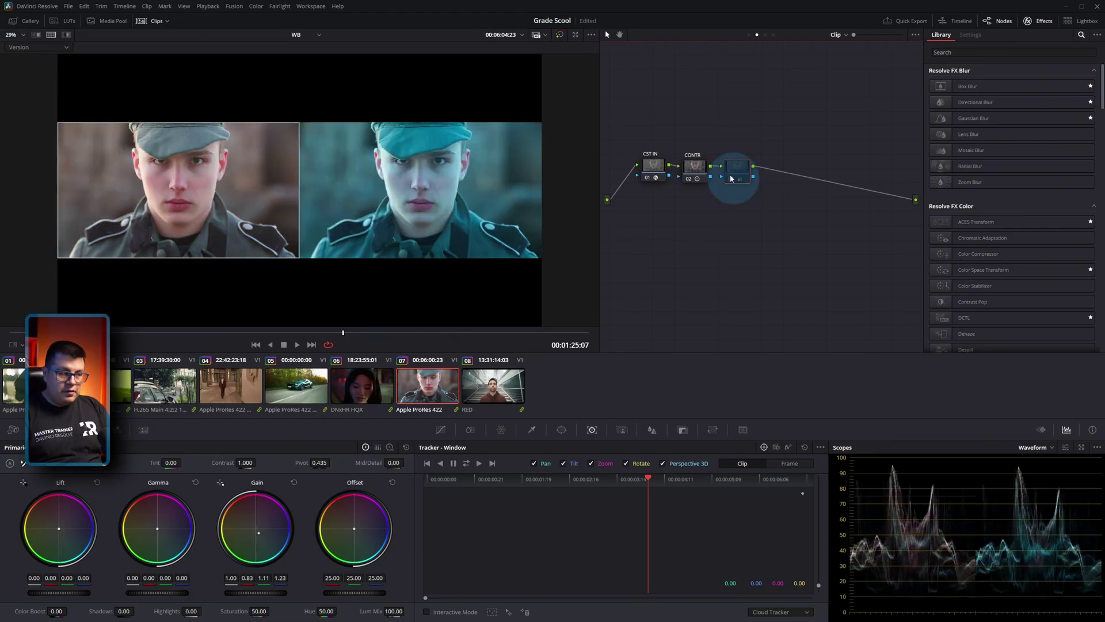
key("ctrl+f")
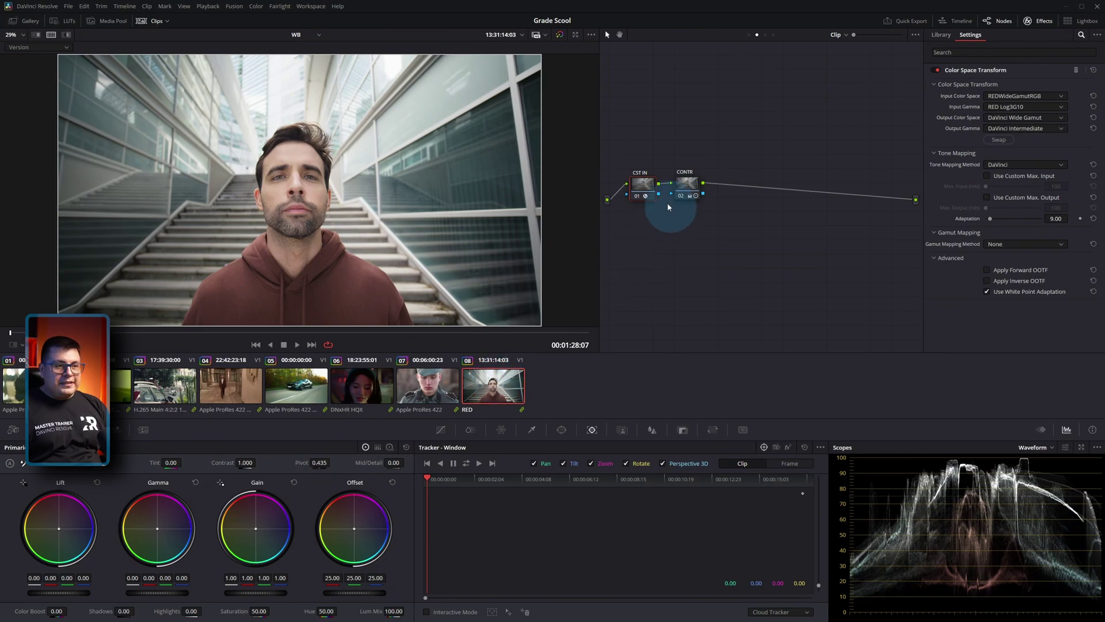
- On clip 08, add a serial node after CONTR and set the new node's gamma to Linear
left_click(678, 195)
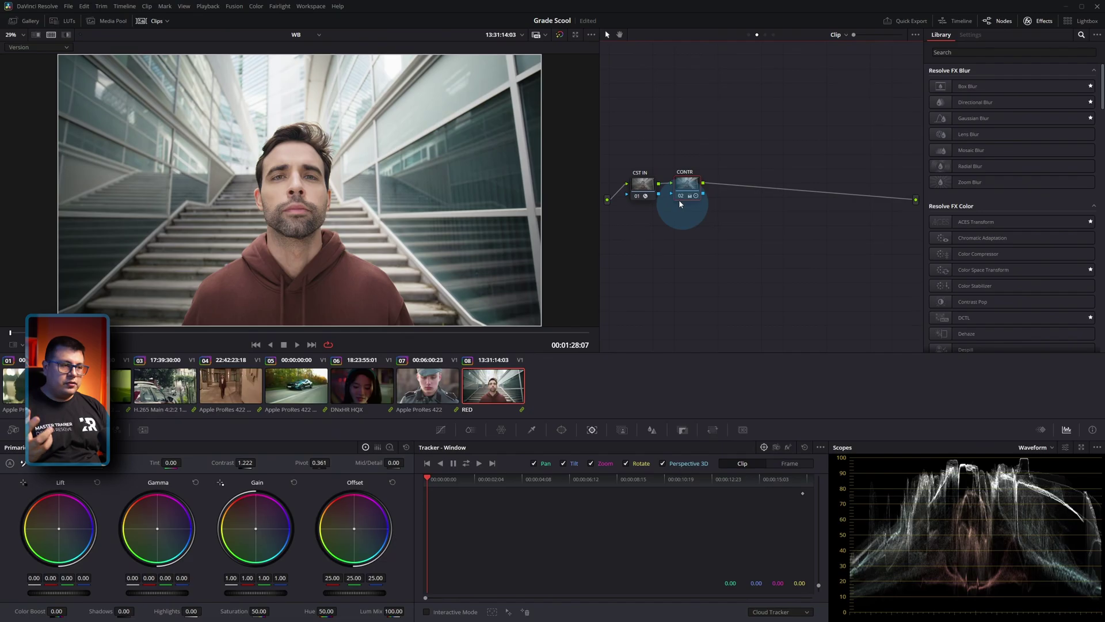
key("alt+s")
right_click(731, 188)
mouse_move(772, 304)
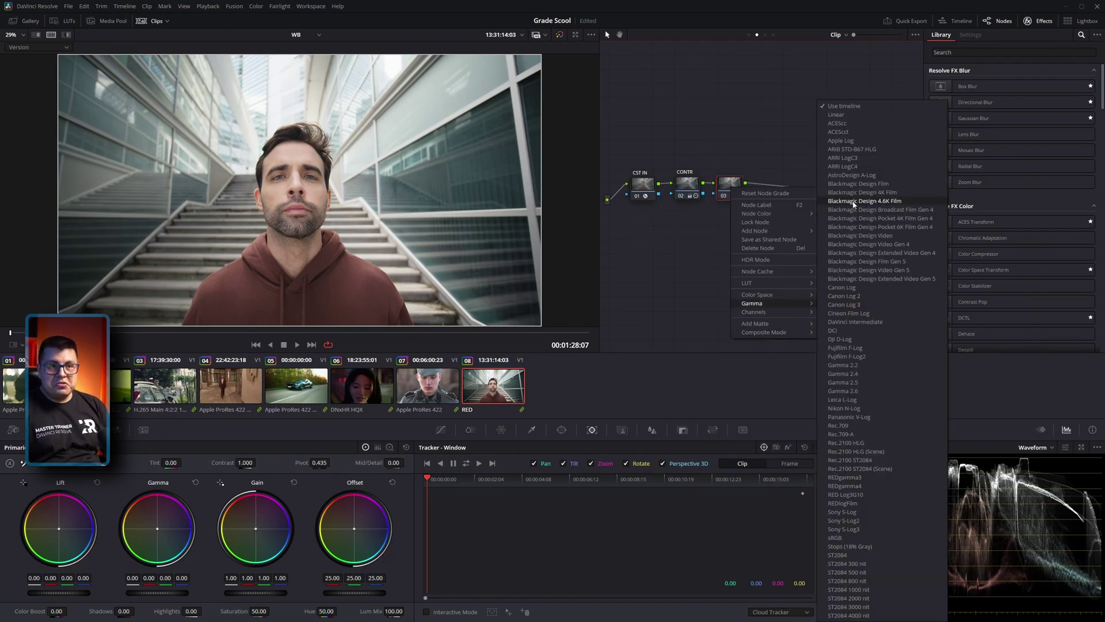
left_click(841, 117)
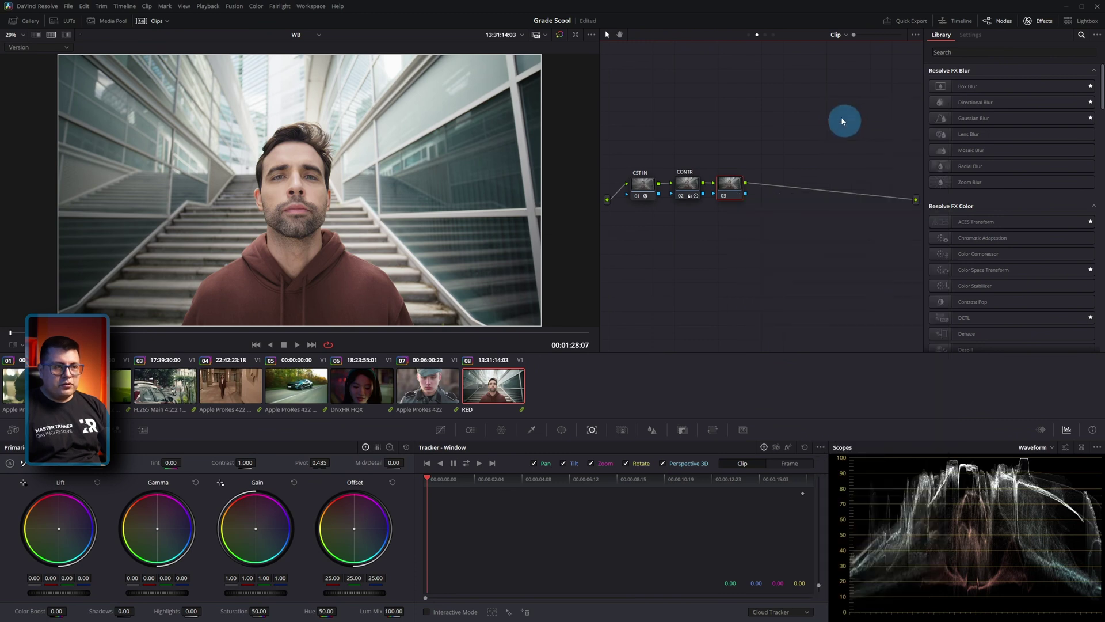
left_click(796, 261)
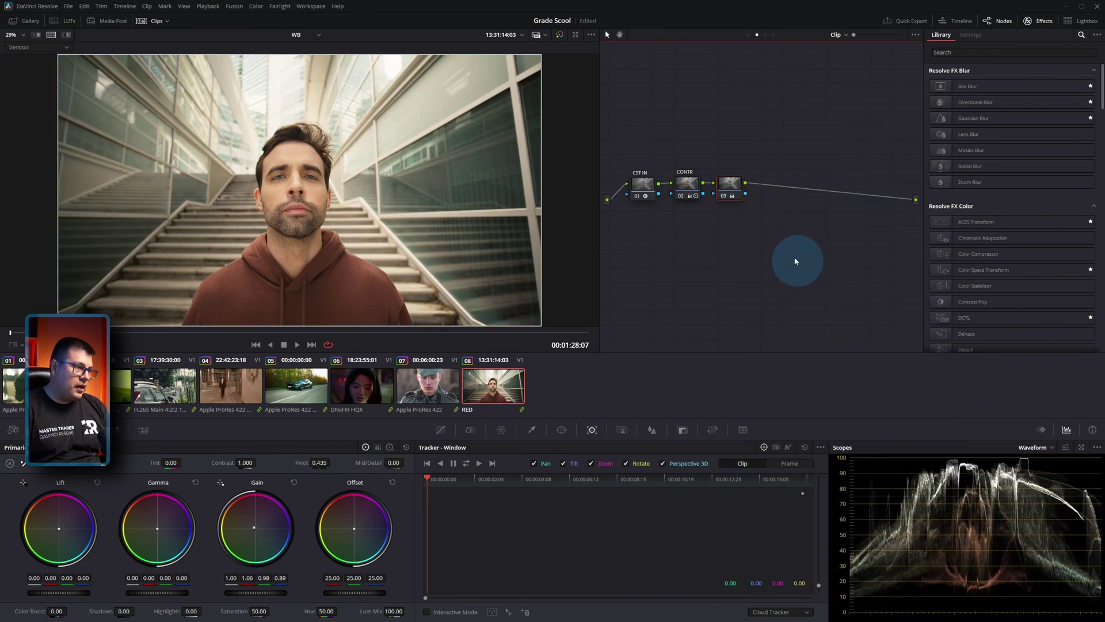
- Compare the versions of clip 08 in a split view and play them back at full screen
key("ctrl+alt+w")
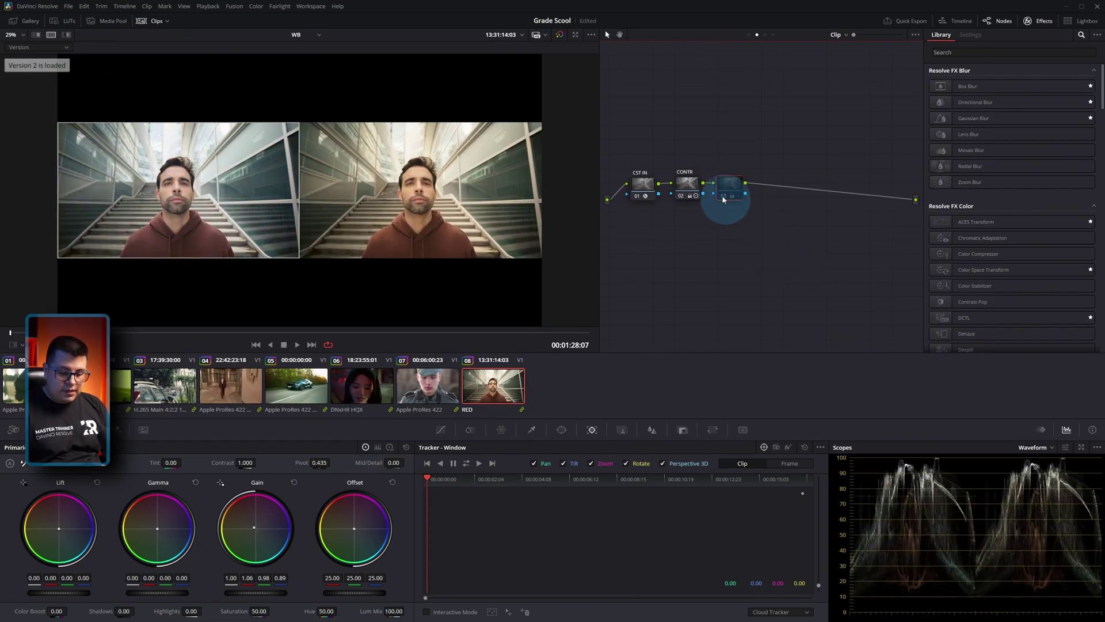
key("ctrl+f")
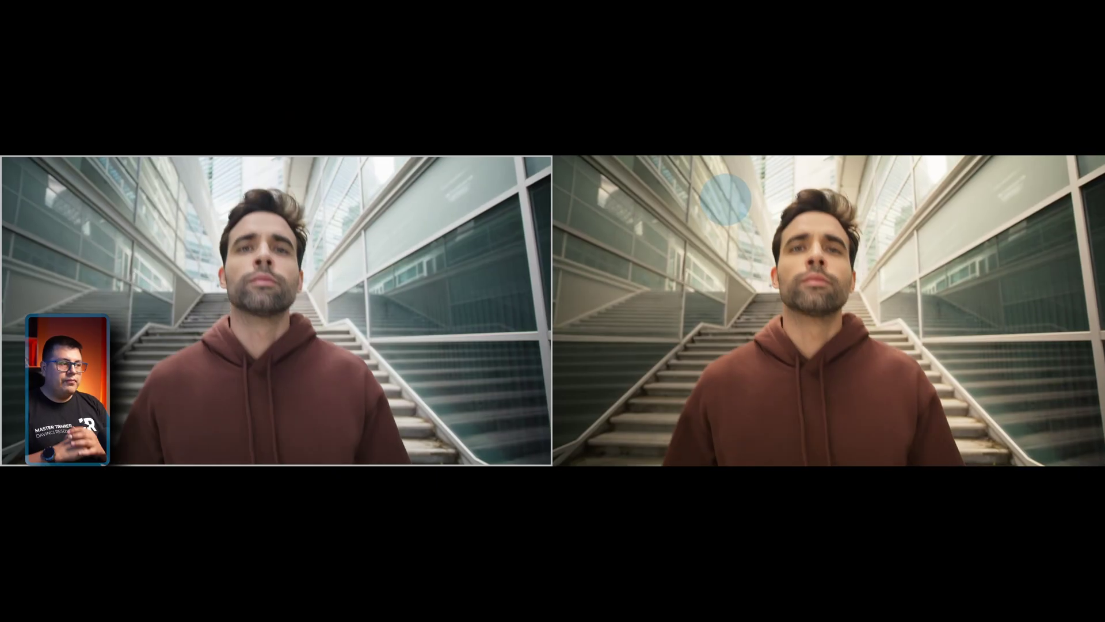
key("space")
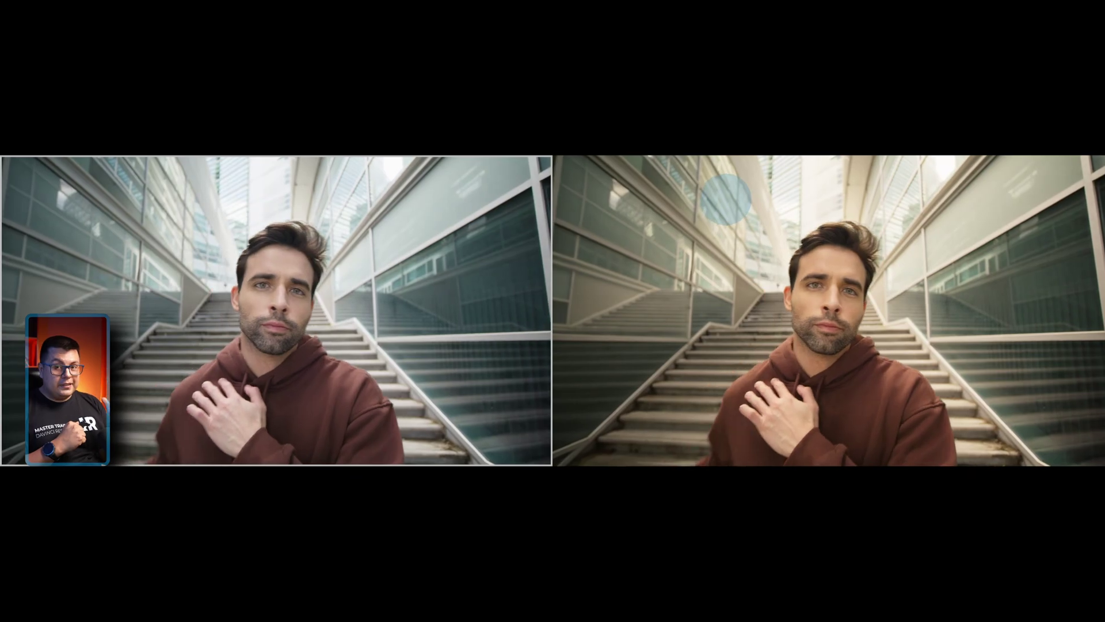